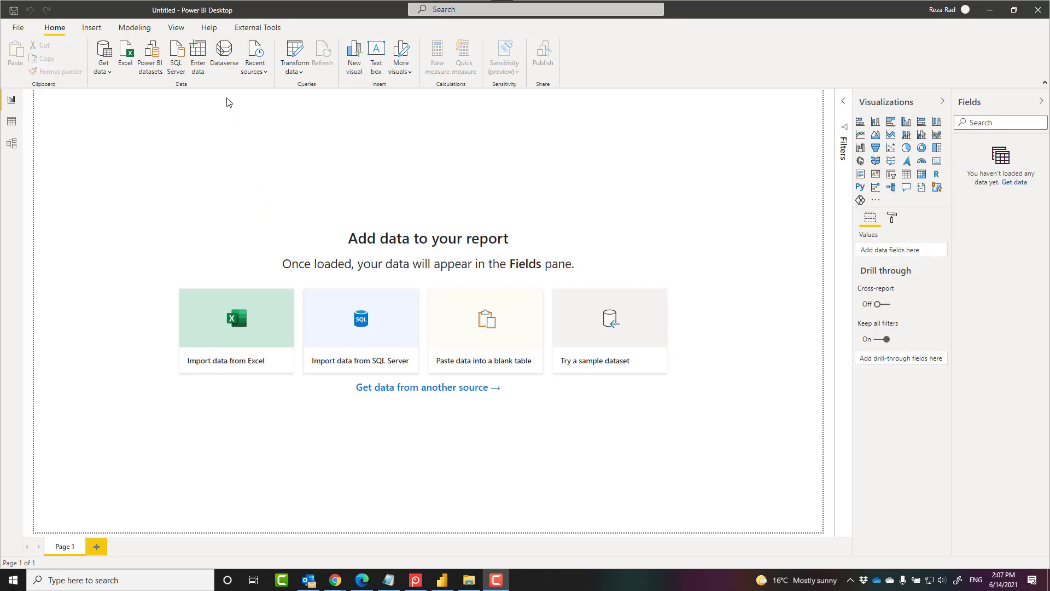
- Start a new hand-entered table with Enter data on the Home ribbon
click(199, 61)
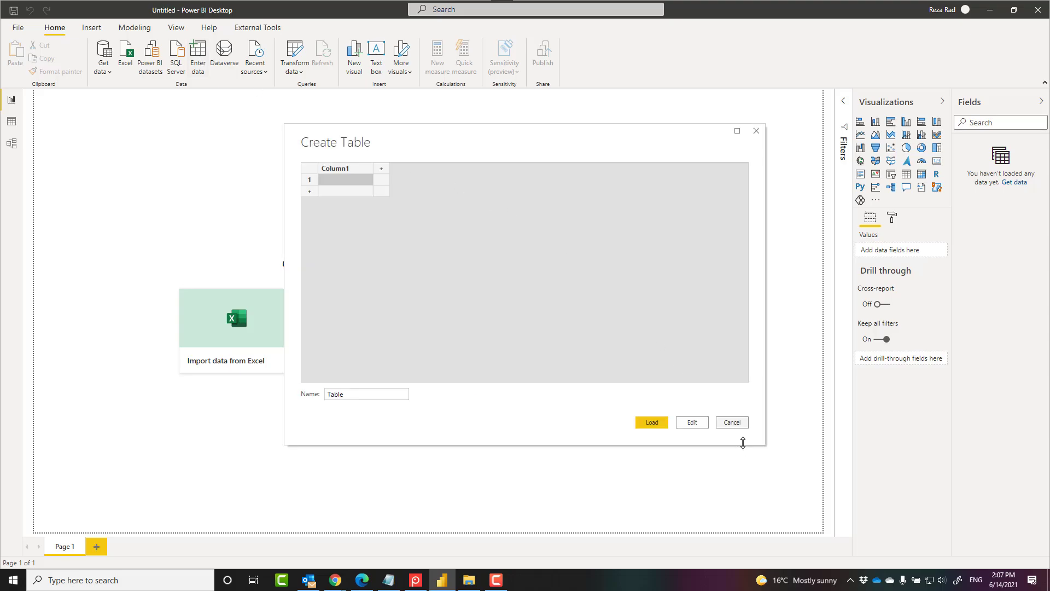
- Cancel the empty Create Table dialog without creating a table
click(732, 423)
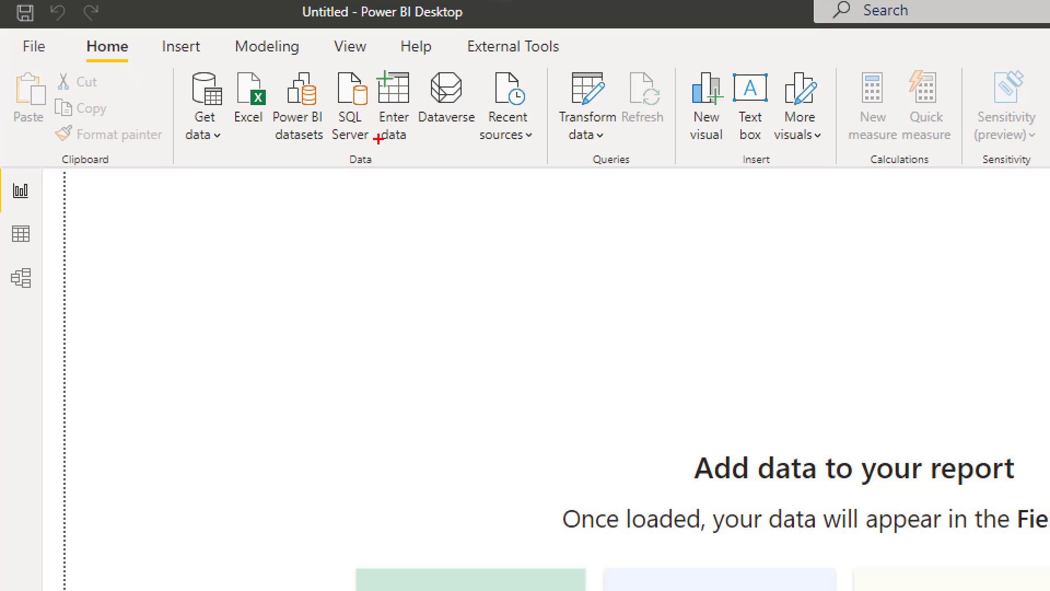
- Reopen the Create Table dialog with Enter data for manual entry
drag(384, 144, 377, 256)
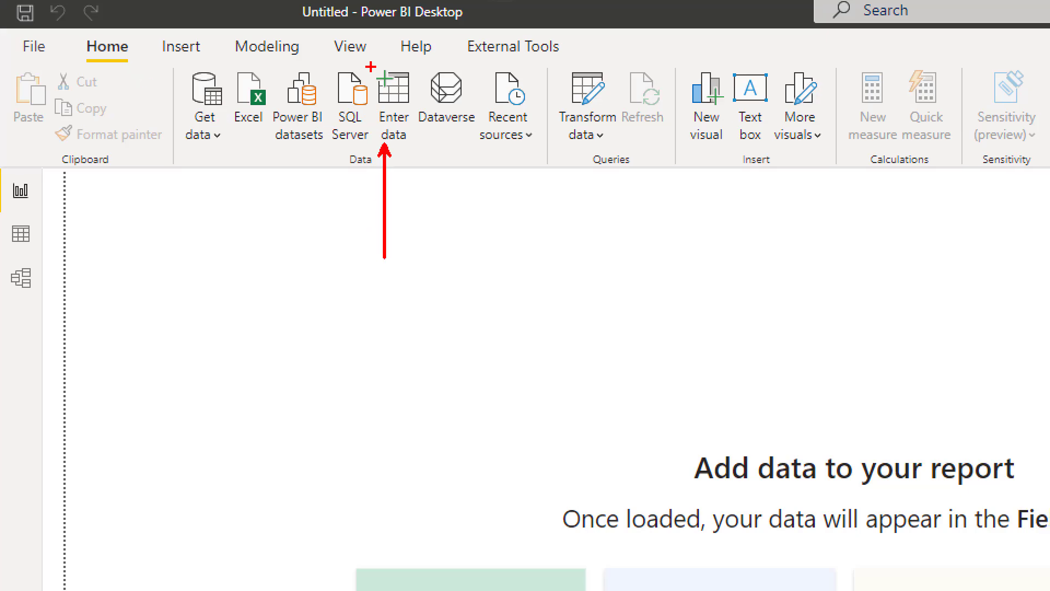
drag(367, 65, 420, 154)
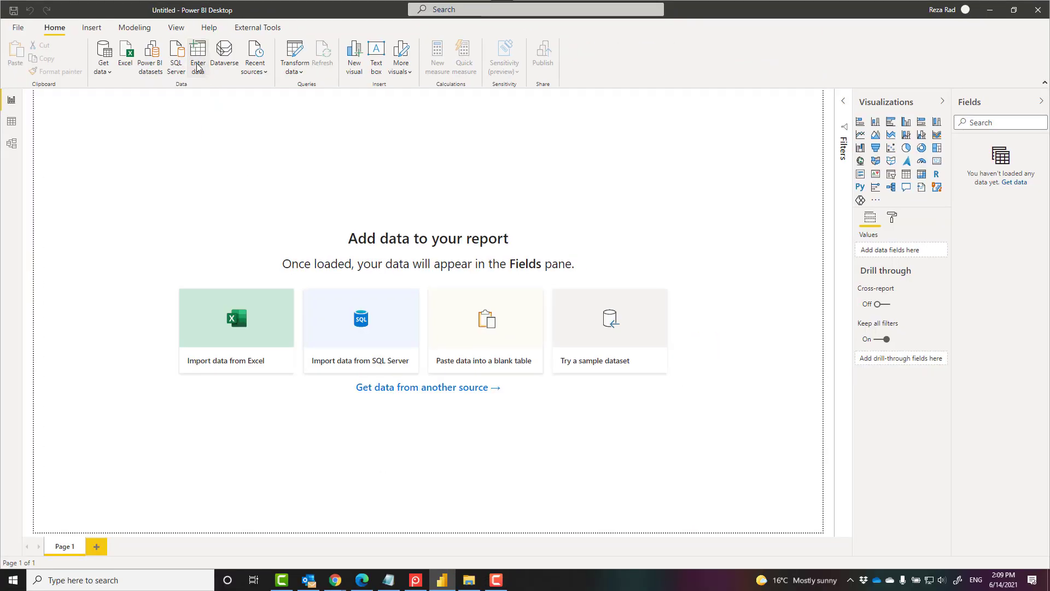
click(204, 75)
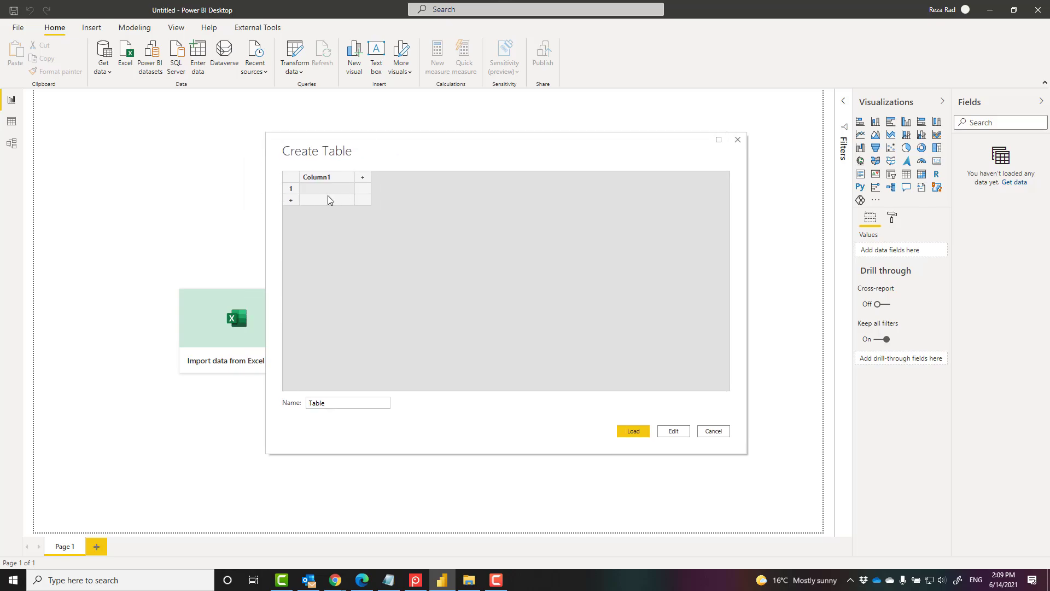
- Name the table's columns ID, Firstname and Lastname
double_click(314, 182)
text(ID)
key(Tab)
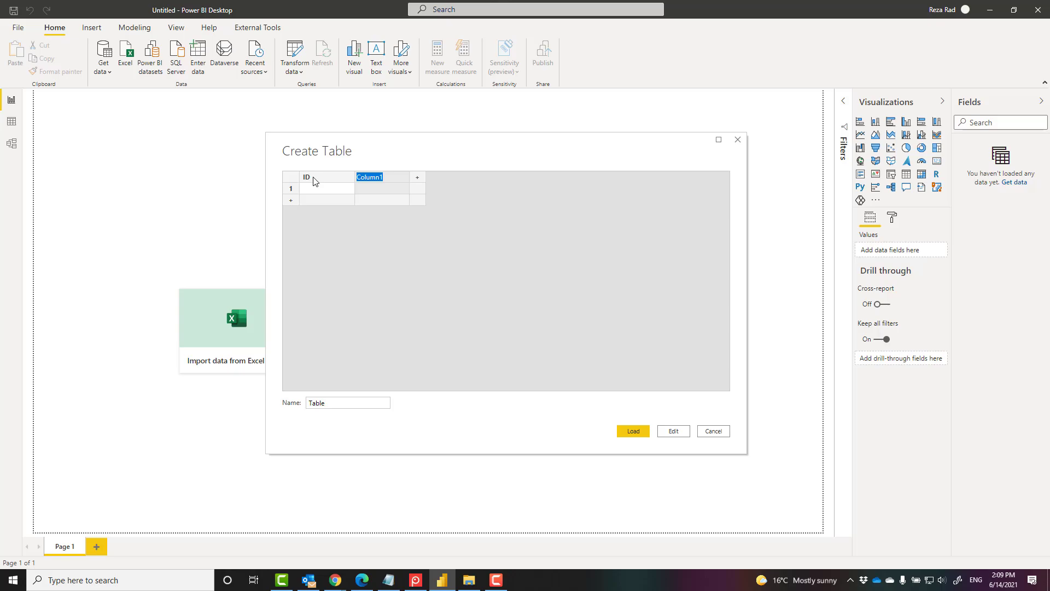
text(Firstname)
key(Tab)
text(Last)
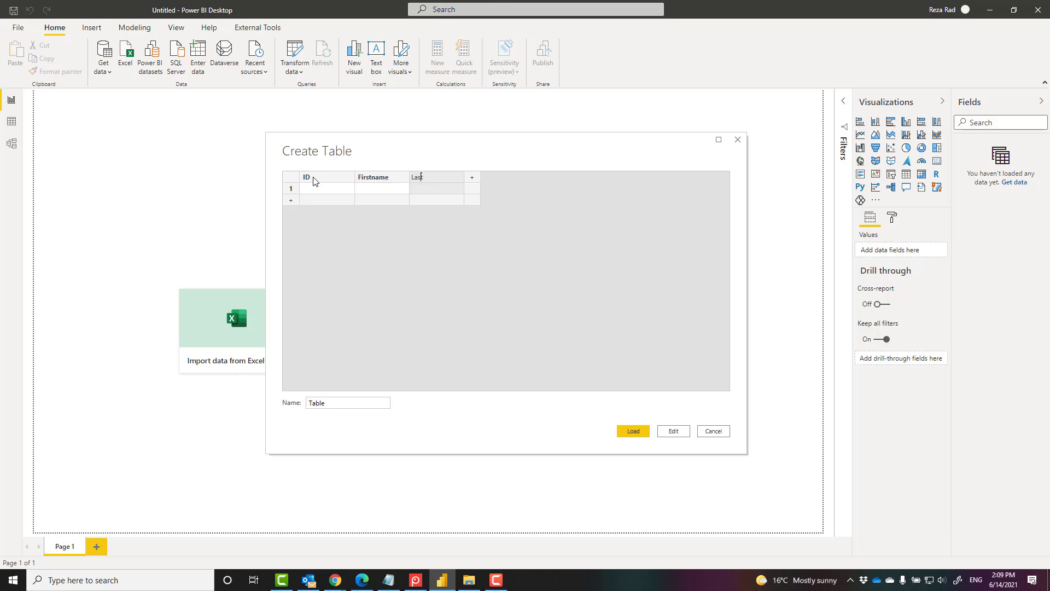
- Fill two contact rows, IDs 1 and 2, with their first and last names
click(311, 187)
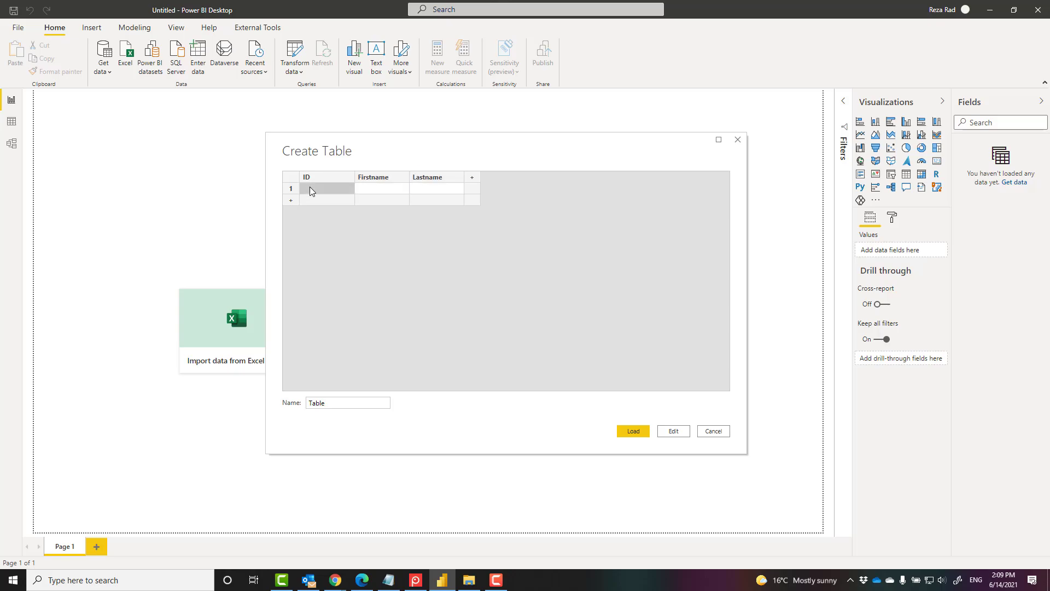
text(1)
key(Tab)
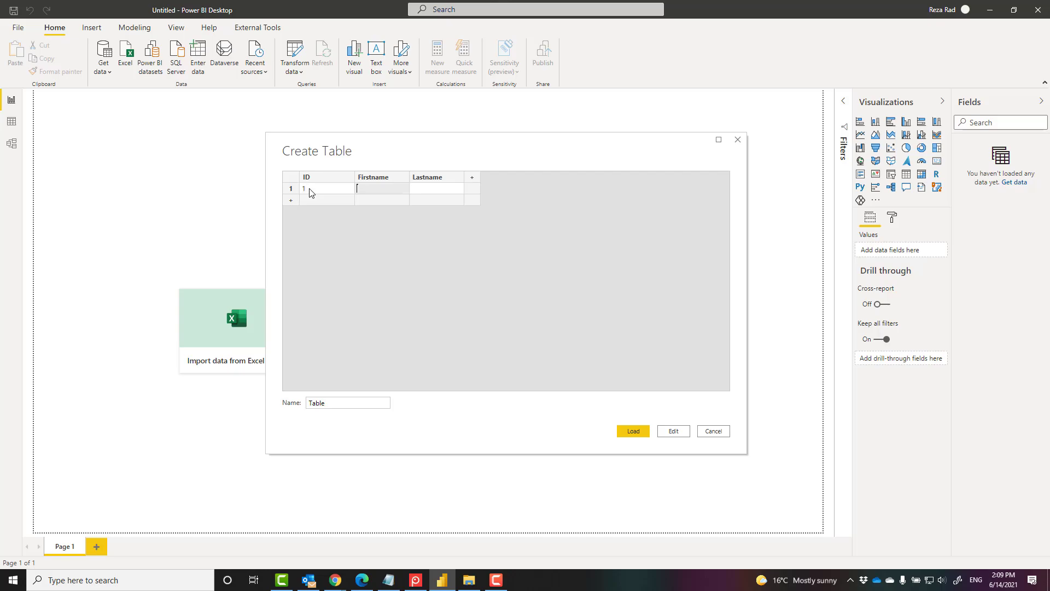
text(Reza)
key(Tab)
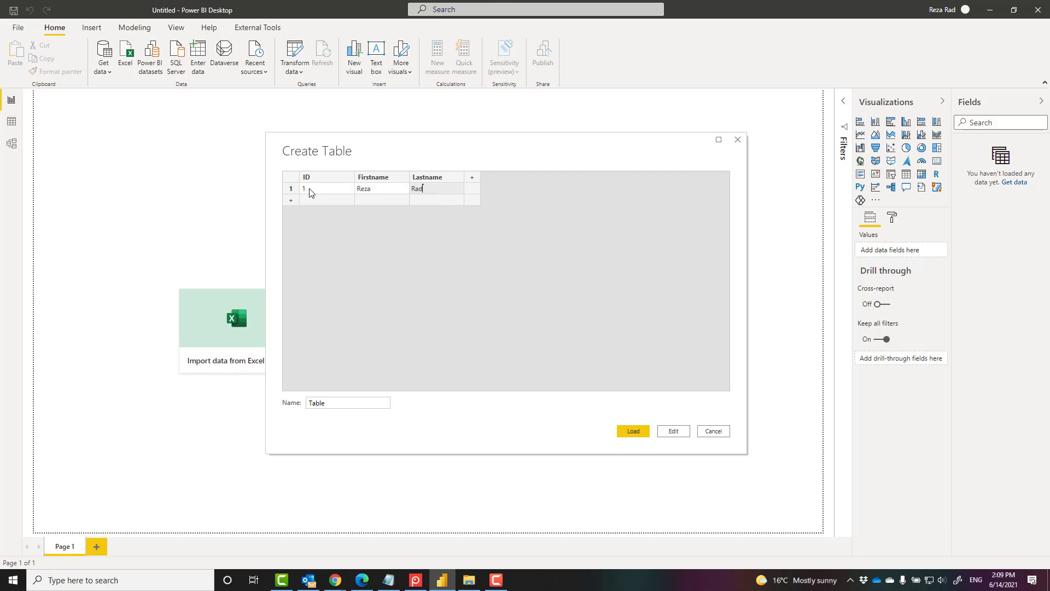
click(305, 199)
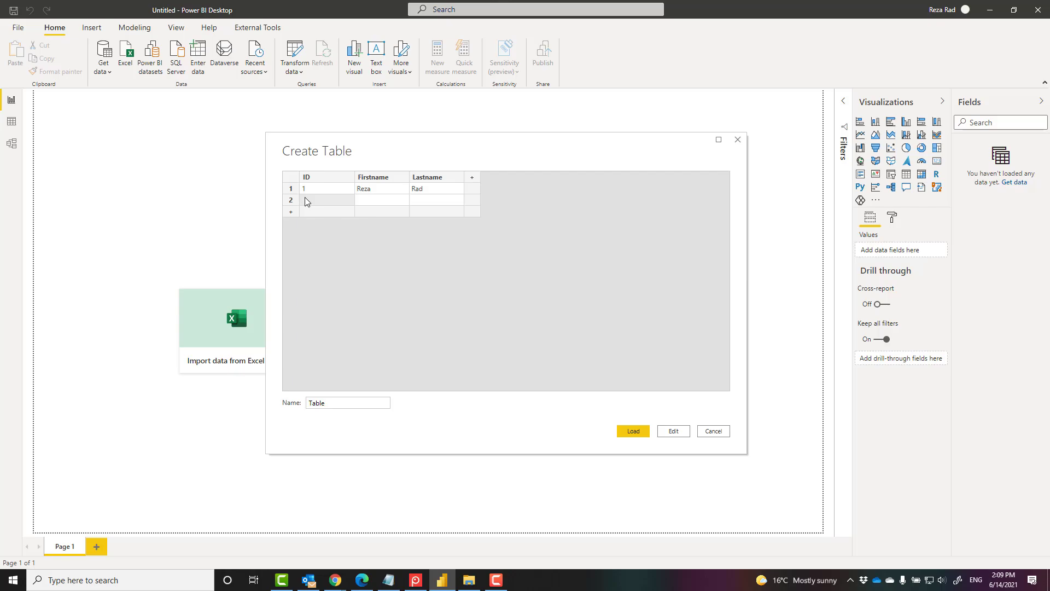
key(Tab)
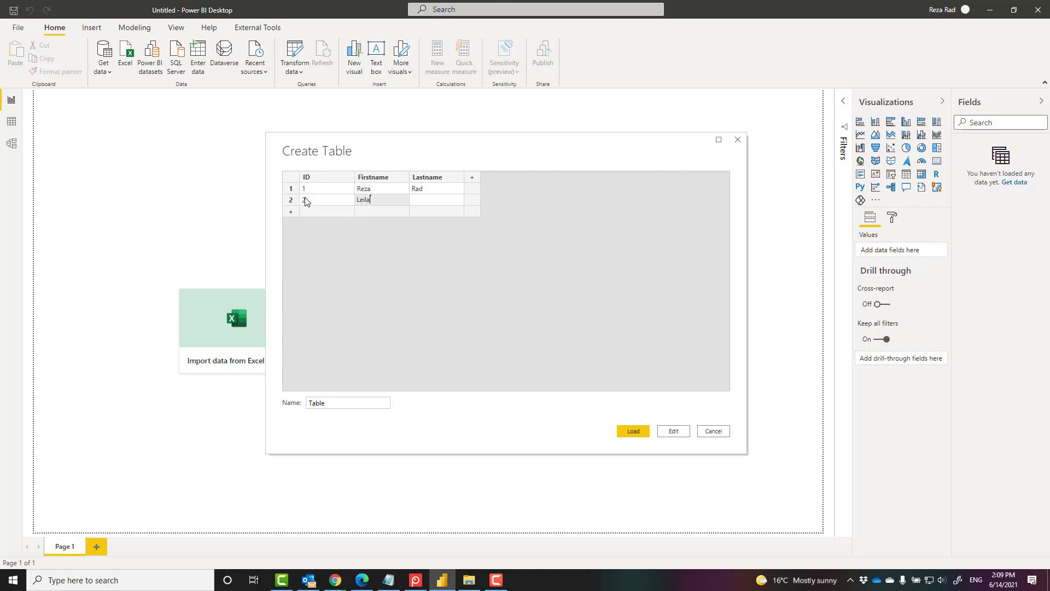
key(Tab)
text(E)
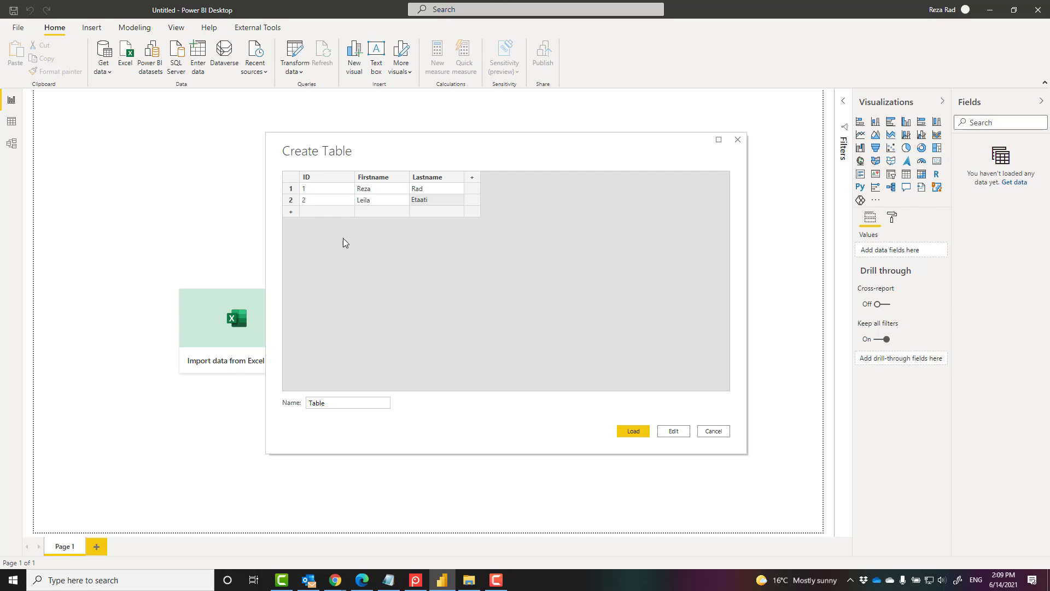
right_click(289, 200)
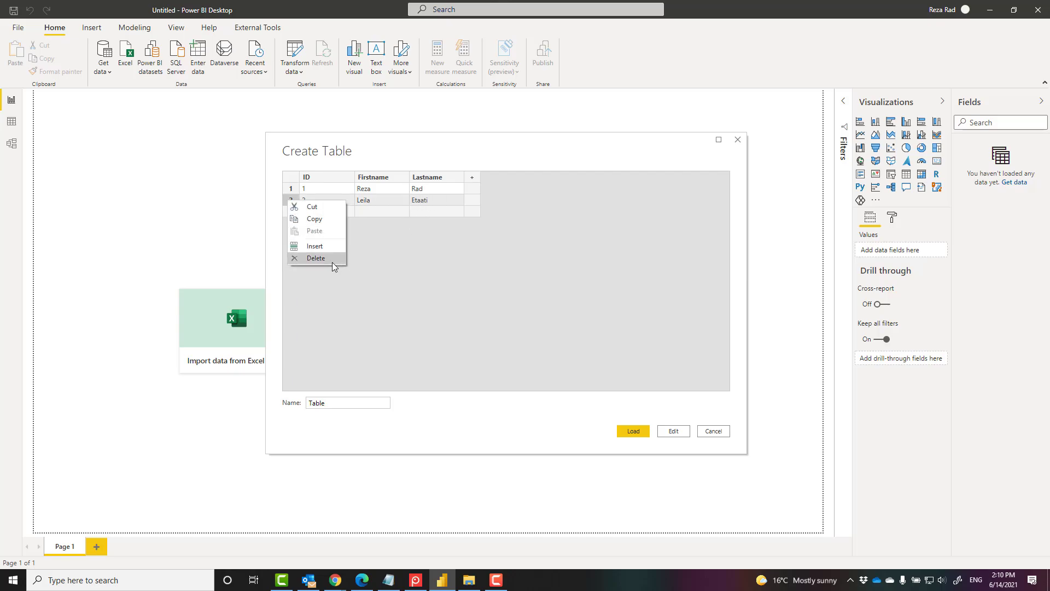
click(421, 247)
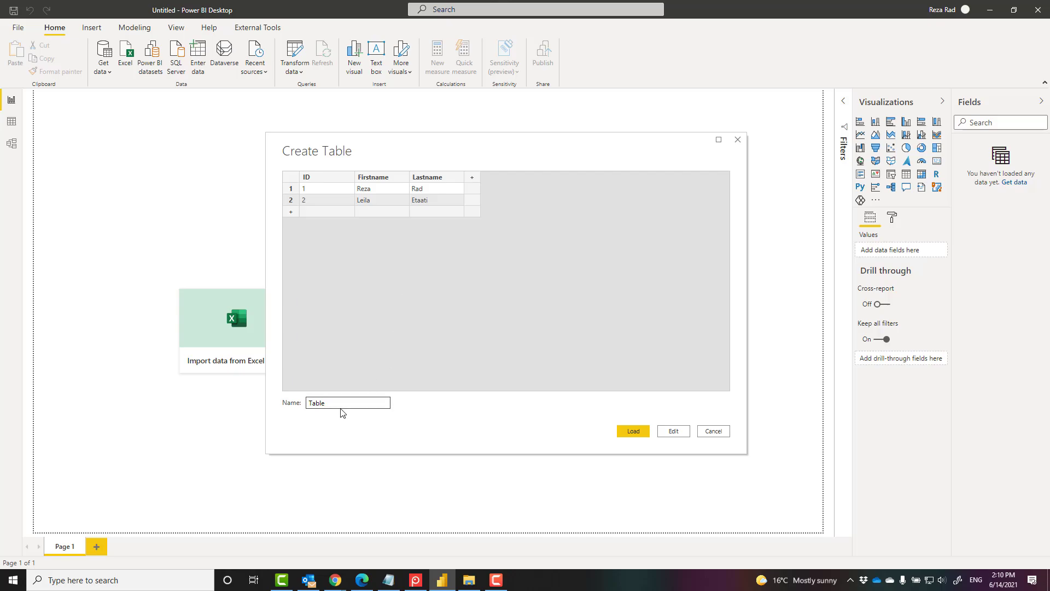
- Rename the table from Table to Contacts and load it into the model
drag(342, 404, 291, 404)
text(Contacts)
click(632, 431)
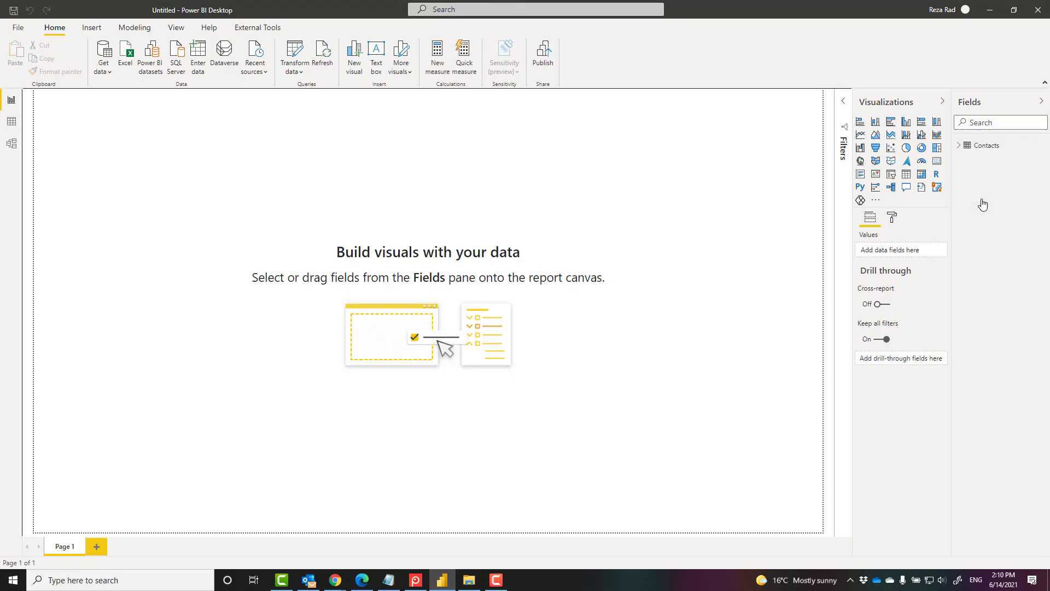
- Check the Contacts rows in Data view, then return to the report canvas
click(12, 122)
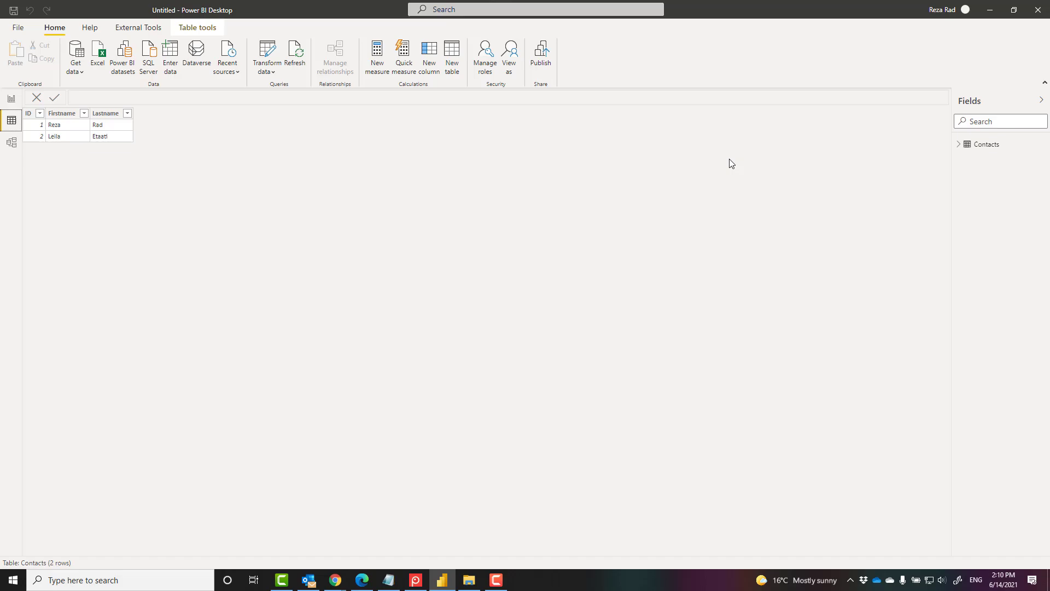
click(11, 101)
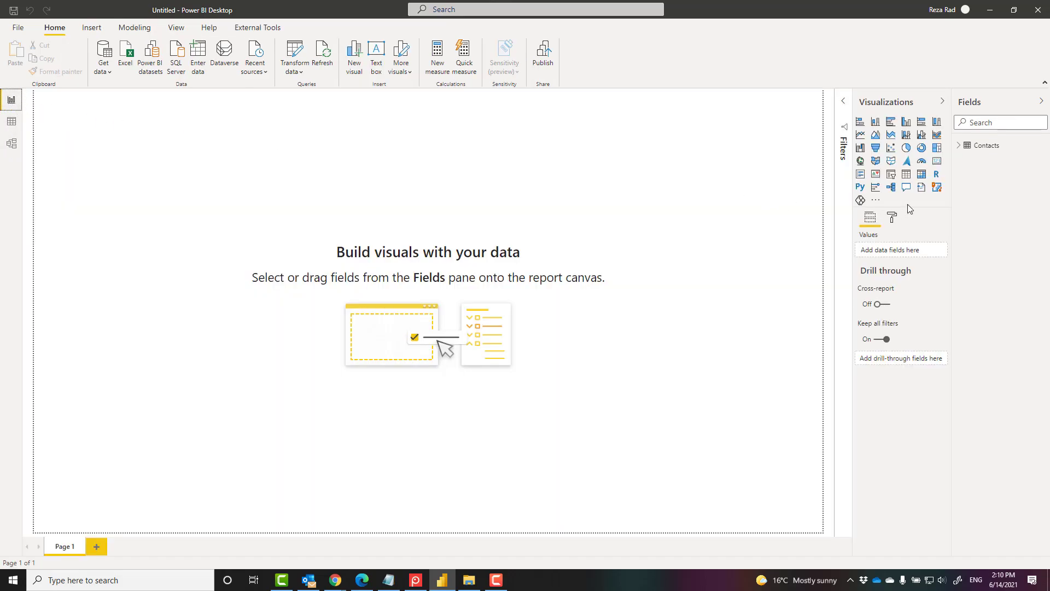
mouse_move(986, 153)
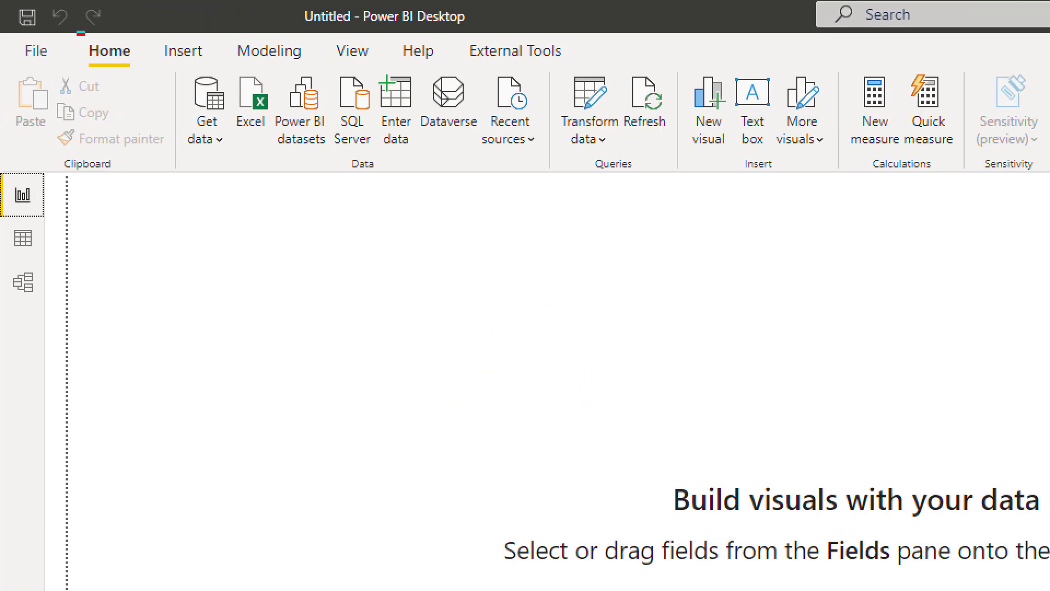
drag(78, 31, 145, 61)
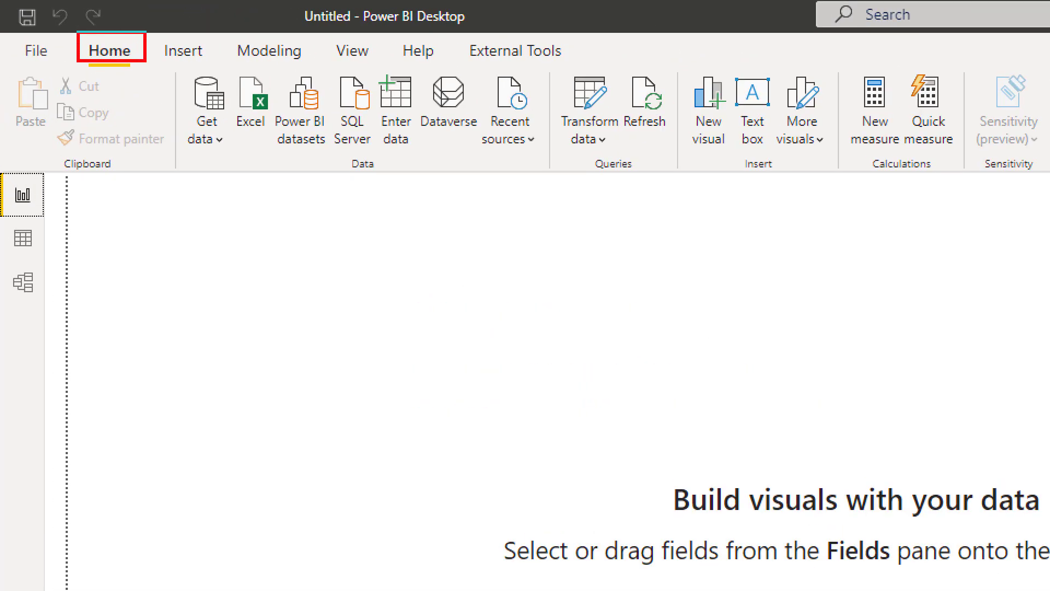
drag(551, 67, 593, 146)
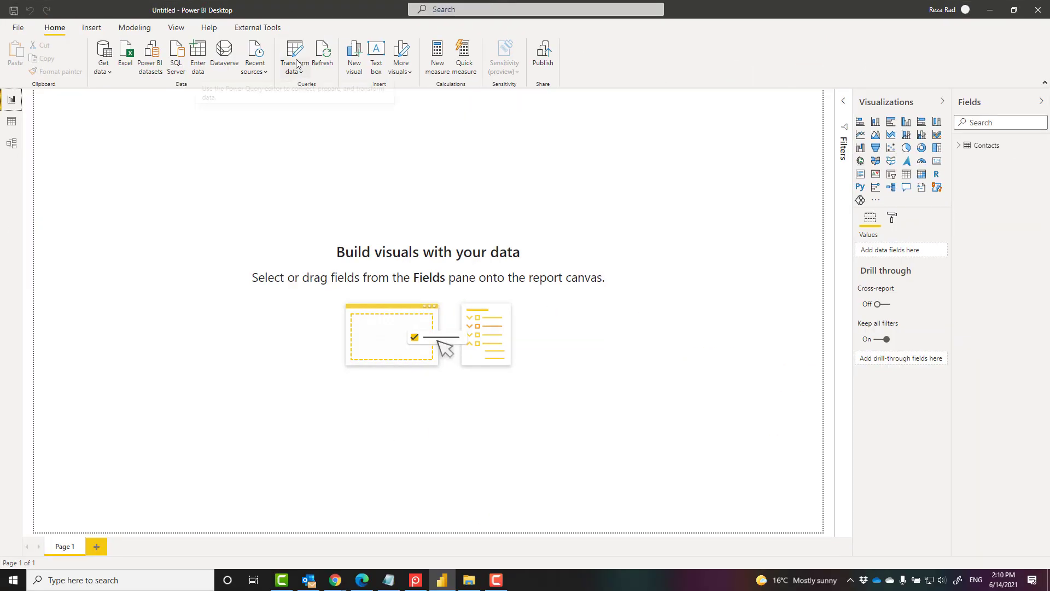
click(296, 58)
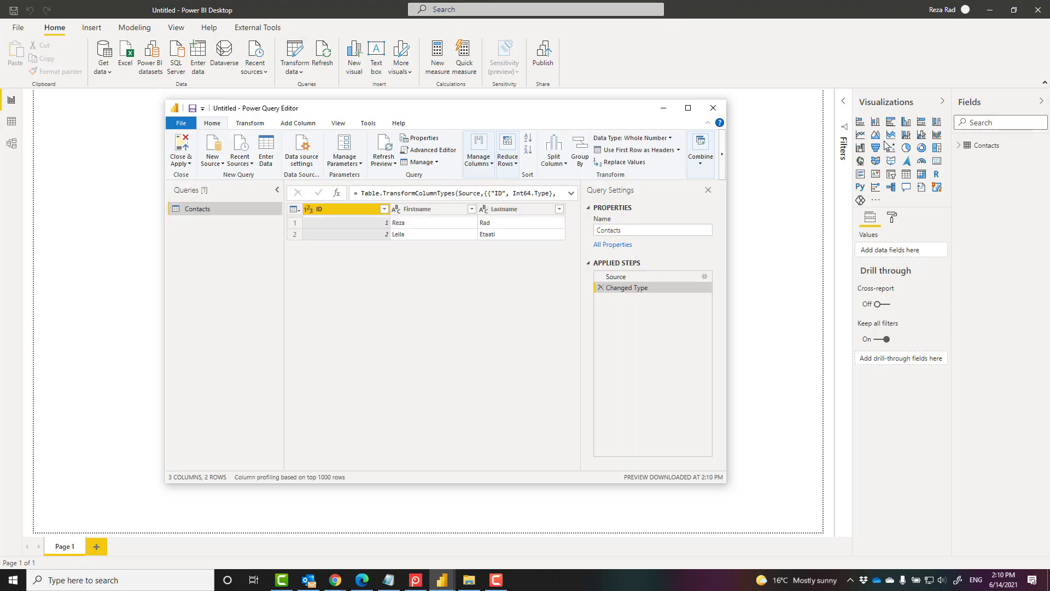
click(713, 108)
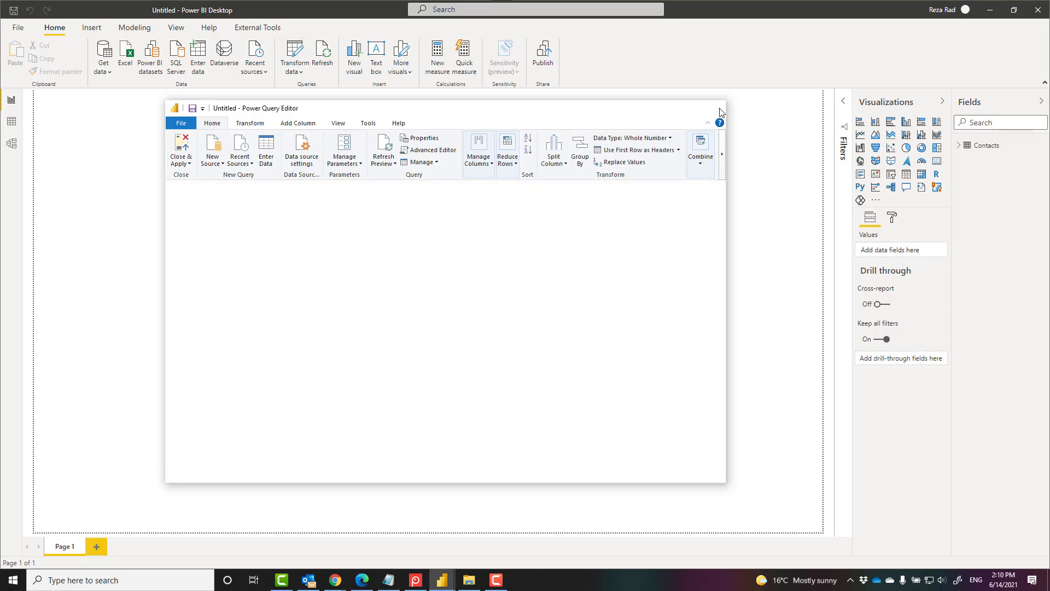
- Edit the Contacts query from the Fields pane in a maximized Power Query Editor
right_click(993, 149)
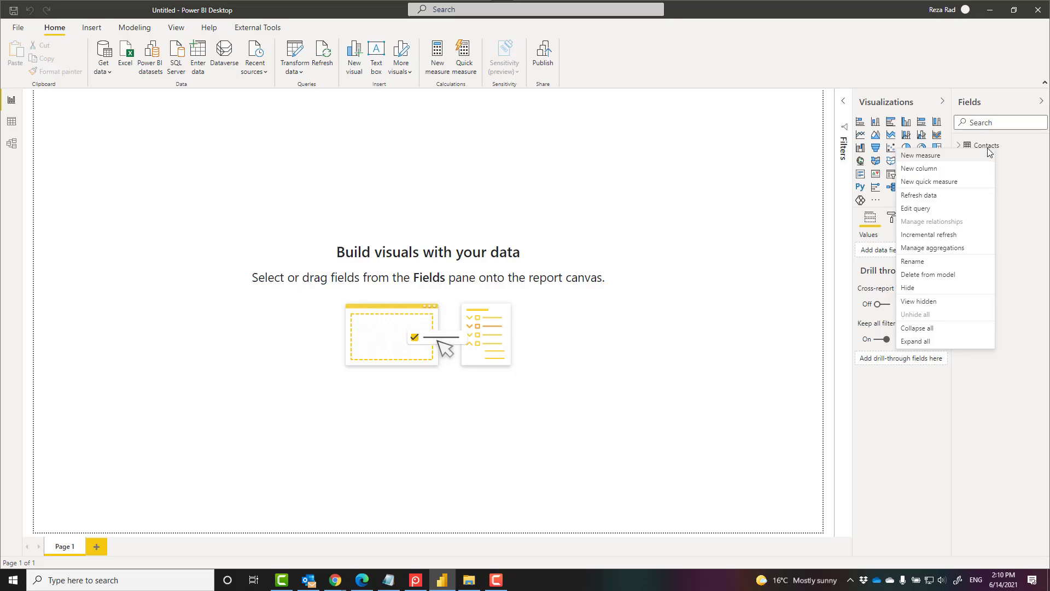
click(916, 209)
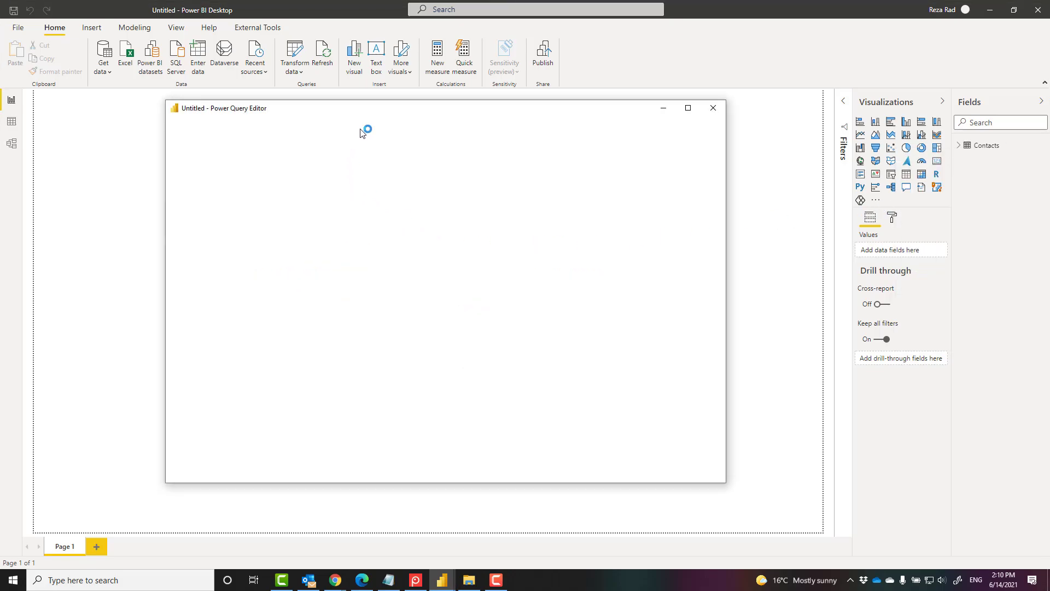
click(688, 109)
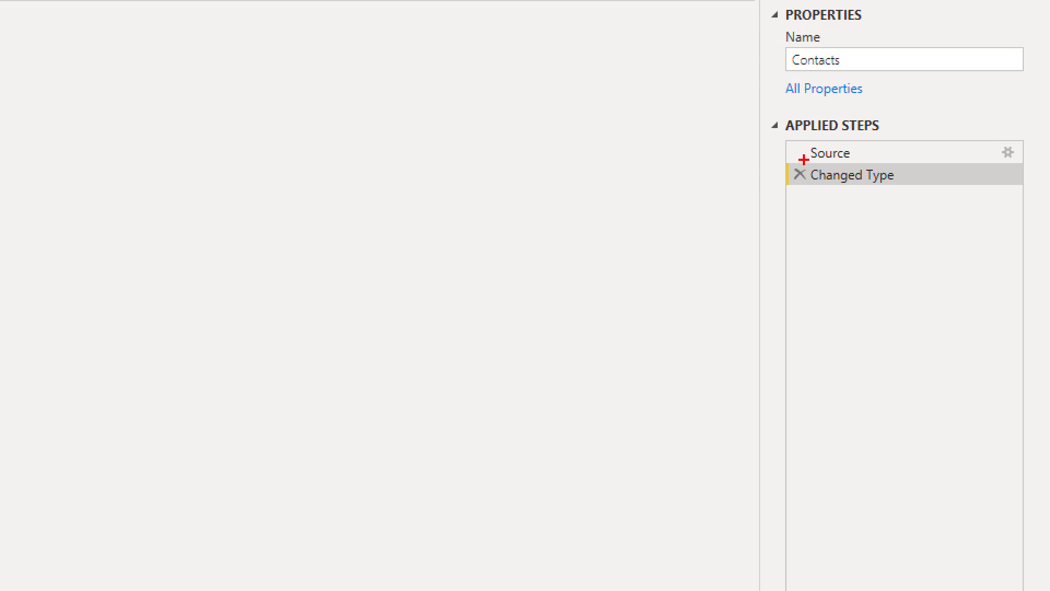
- Reopen the Contacts Source step's entered data through its settings gear
drag(799, 163, 856, 164)
mouse_move(995, 138)
mouse_down()
mouse_move(1024, 166)
mouse_move(980, 215)
mouse_move(946, 295)
mouse_up()
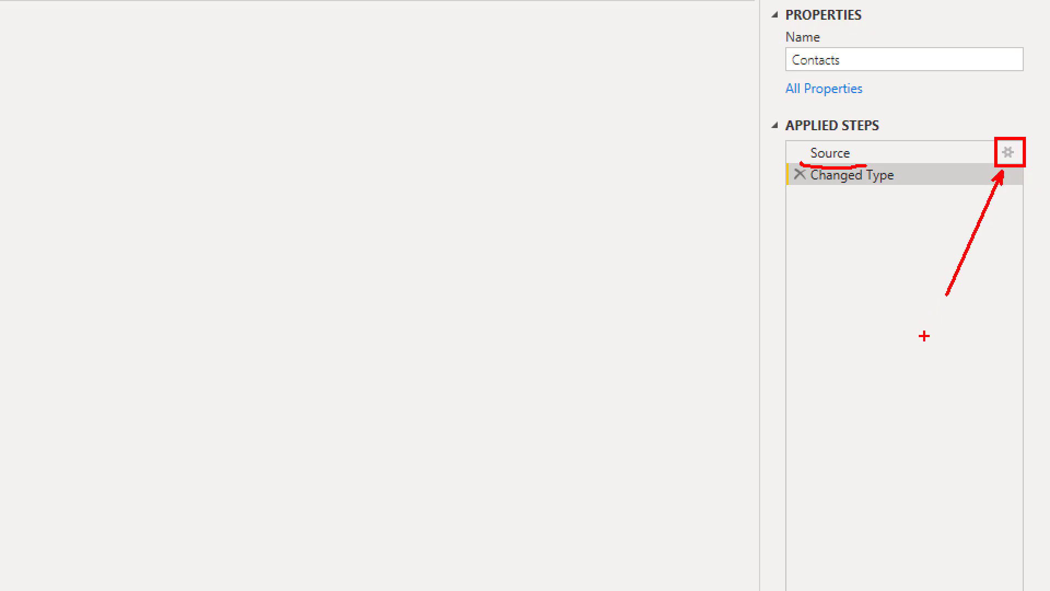
key(Escape)
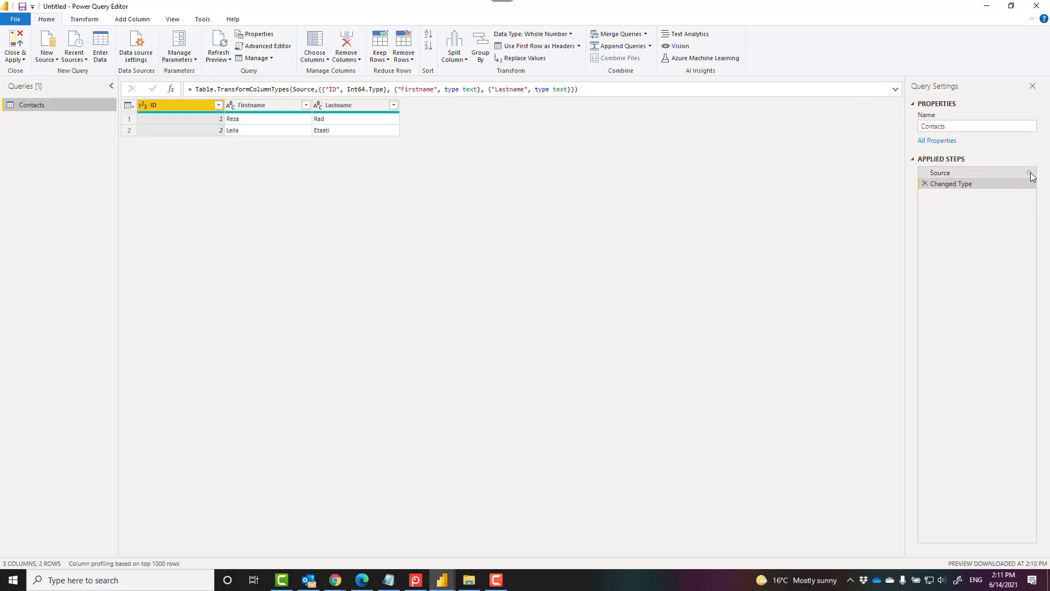
click(1017, 174)
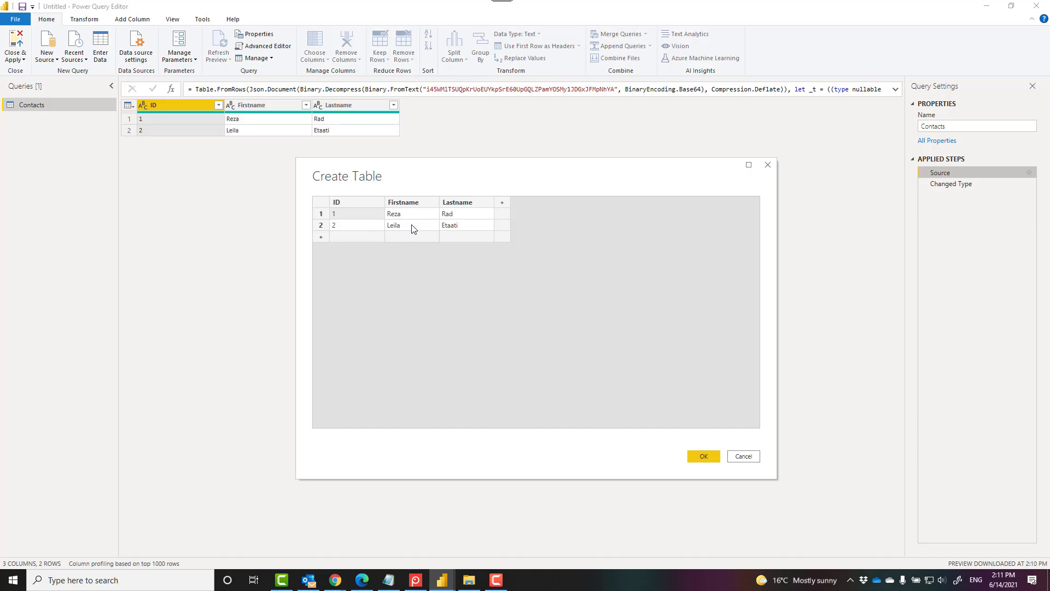
- Add a third row with ID 3 plus a first and last name, and confirm it
click(348, 238)
text(3)
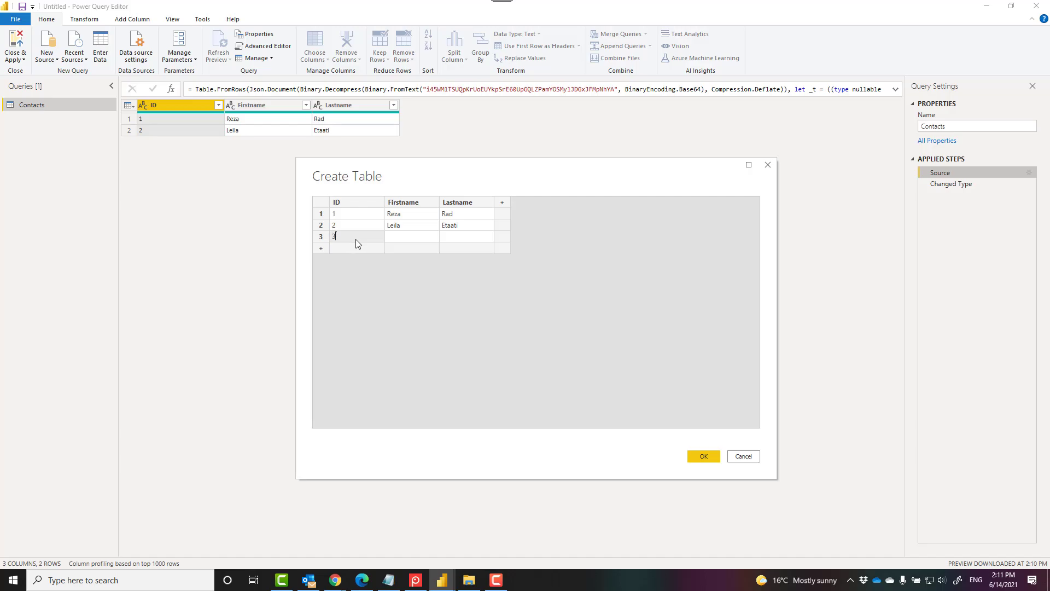
key(Tab)
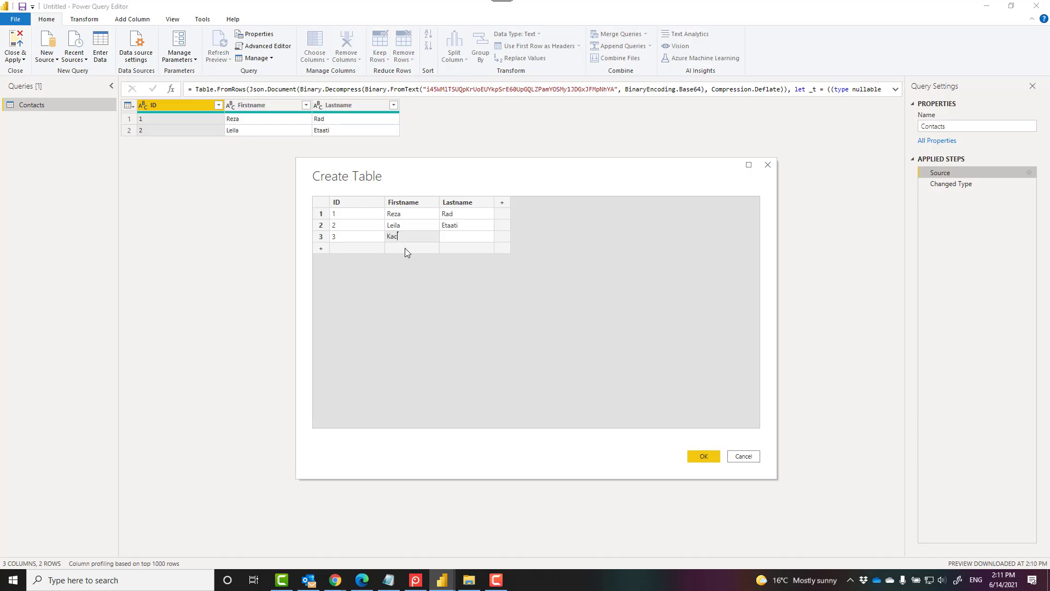
text(Jack)
key(Tab)
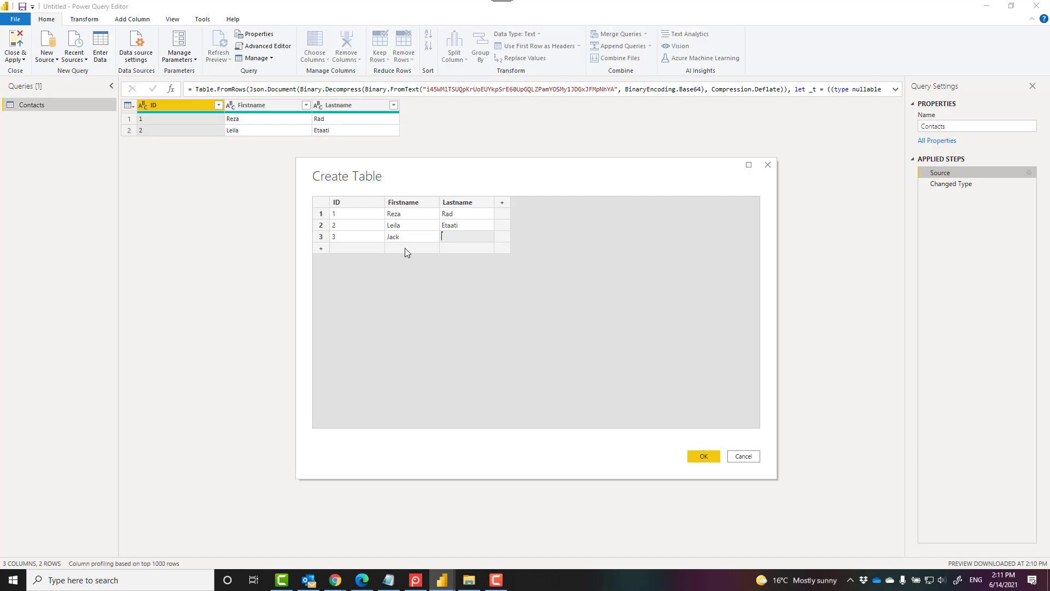
text(xx)
click(702, 456)
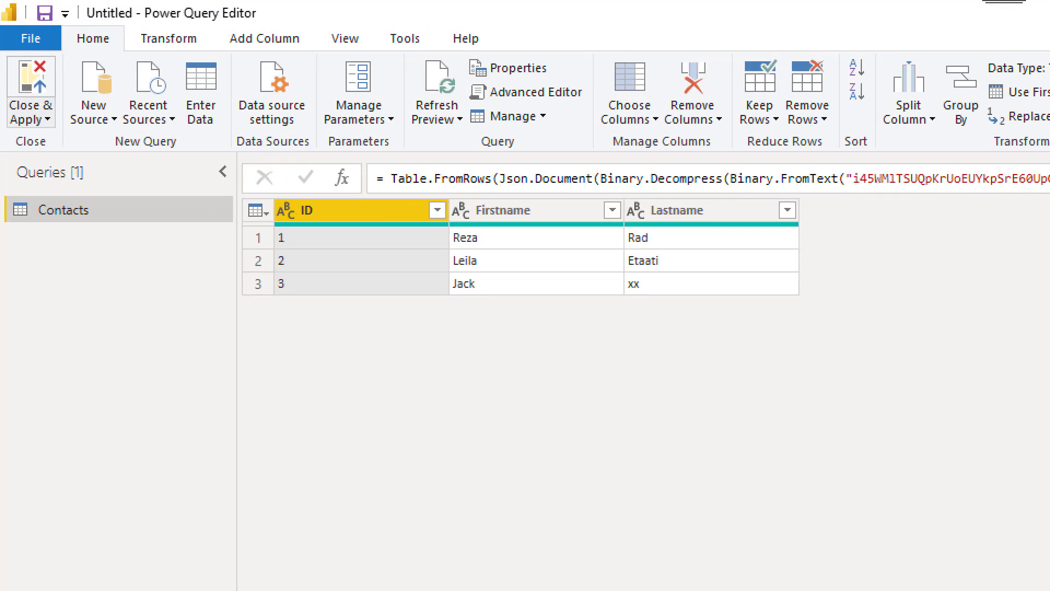
drag(4, 54, 59, 134)
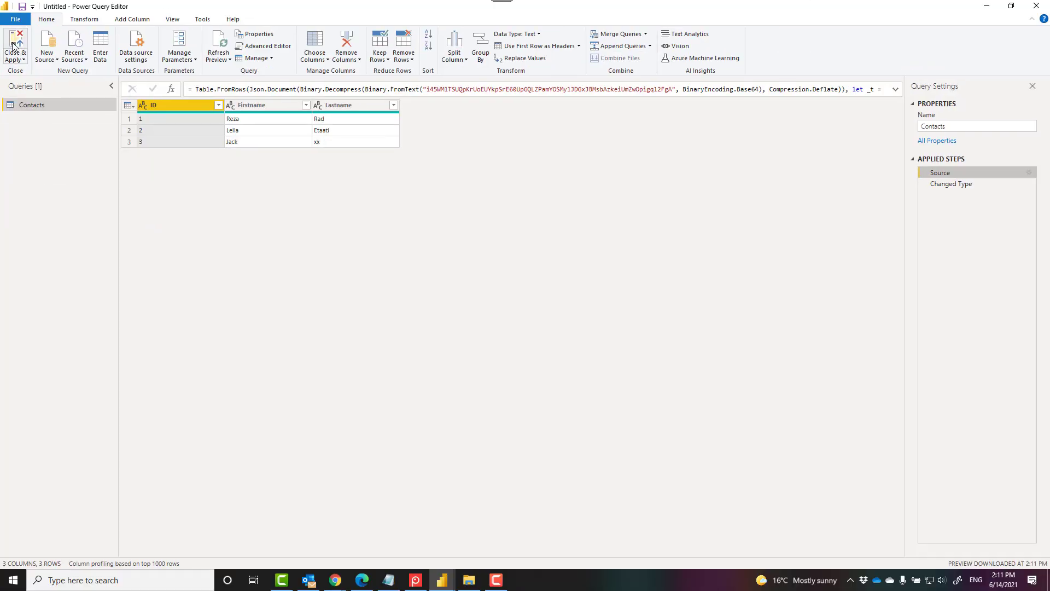
- Close & Apply the query changes and view the three Contacts rows in Data view
click(13, 46)
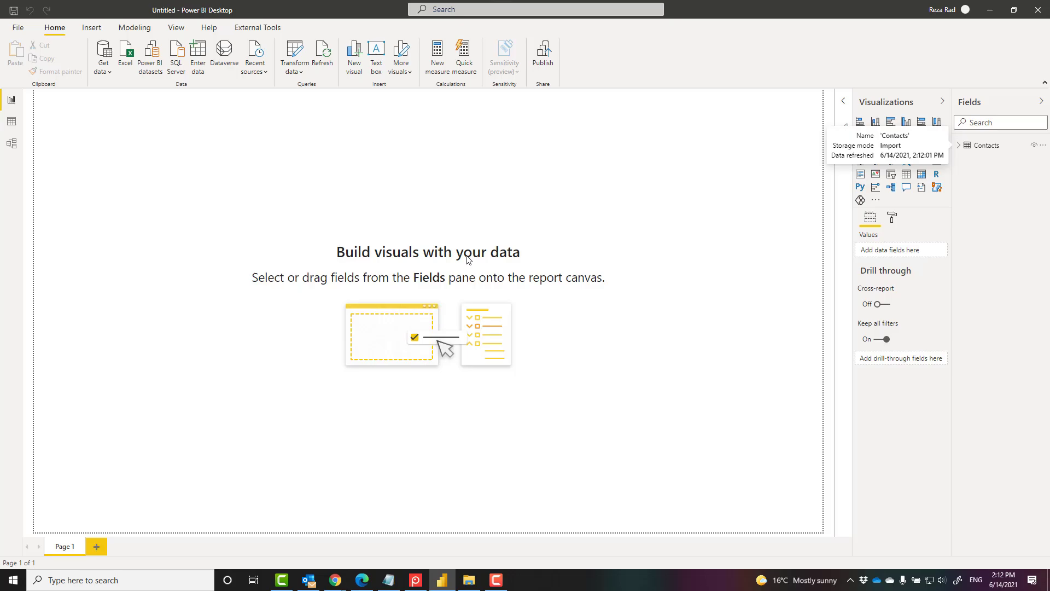
click(11, 121)
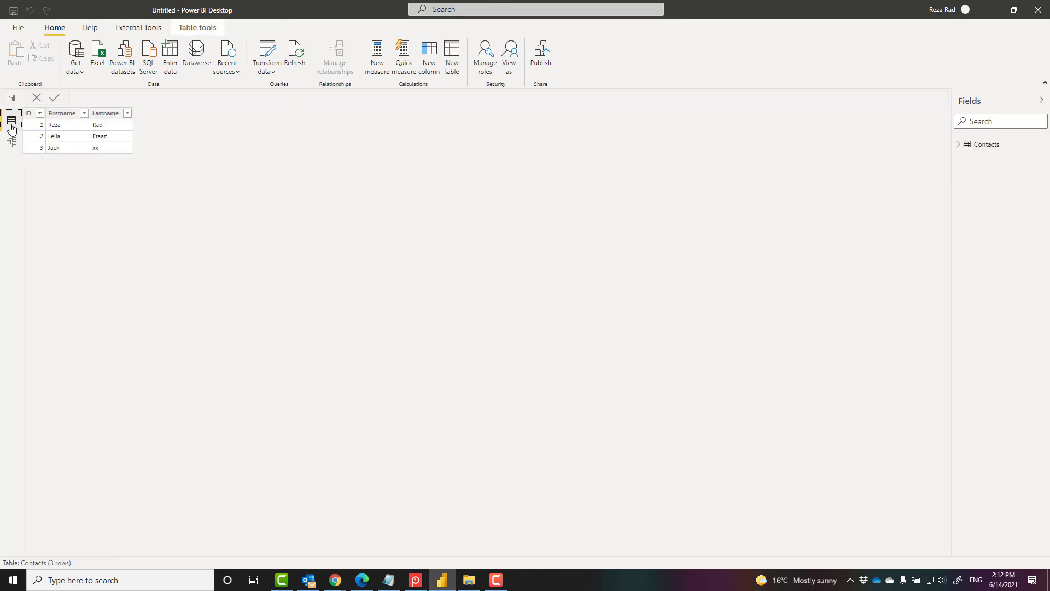